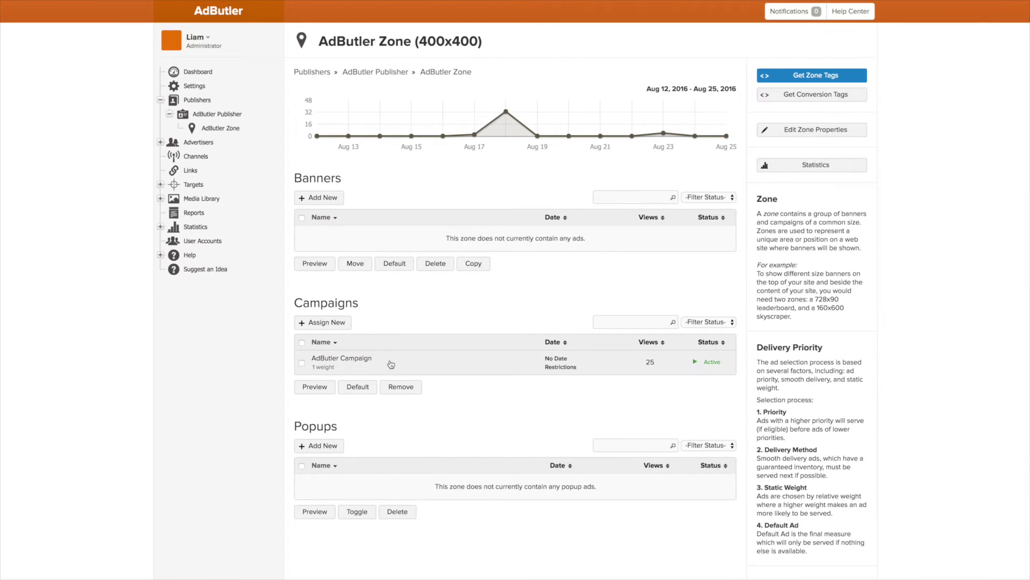
Step: Expand the targeting settings of the AdButler Campaign assignment and enter Cooking as the keyword
click(532, 317)
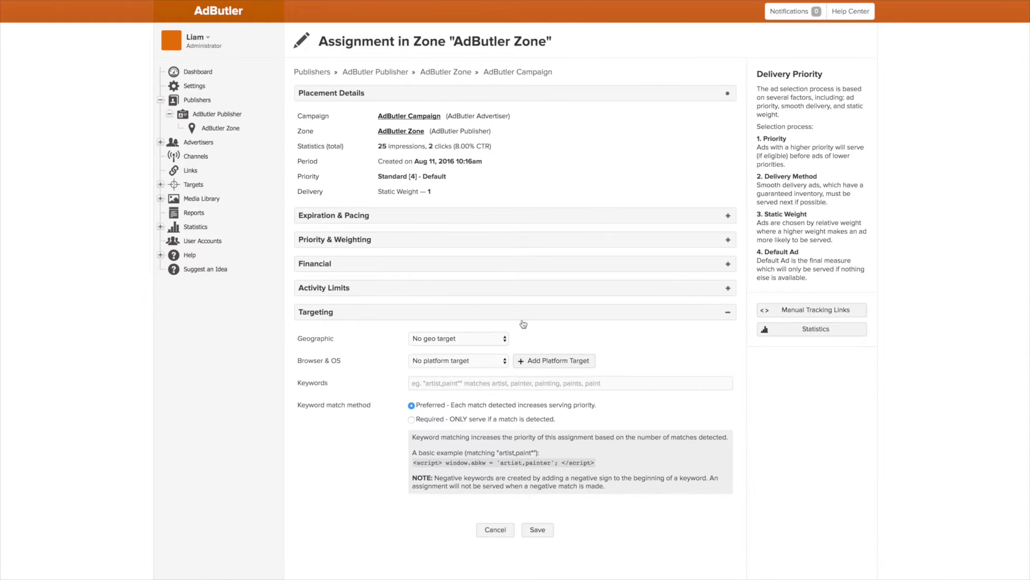
scroll(390, 360, down, 1)
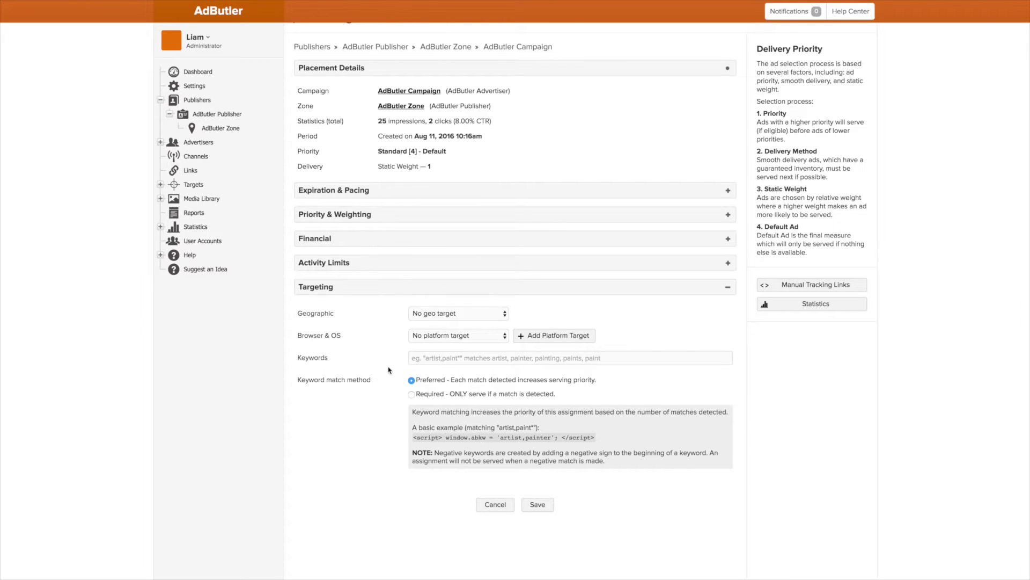
click(429, 358)
text(Target)
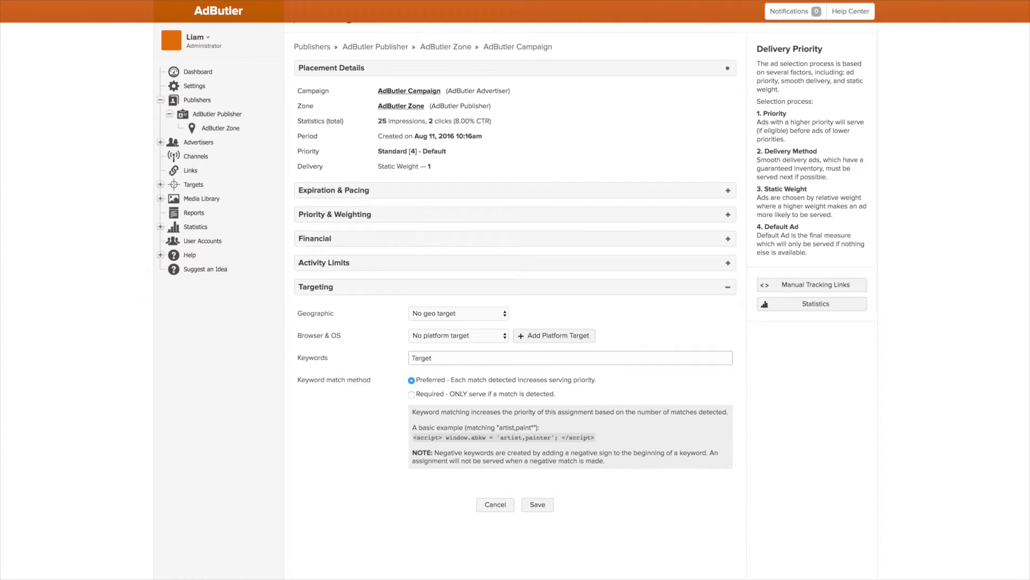
key(BackSpace)
key(BackSpace)
key(BackSpace)
key(BackSpace)
key(BackSpace)
key(BackSpace)
text(T)
key(BackSpace)
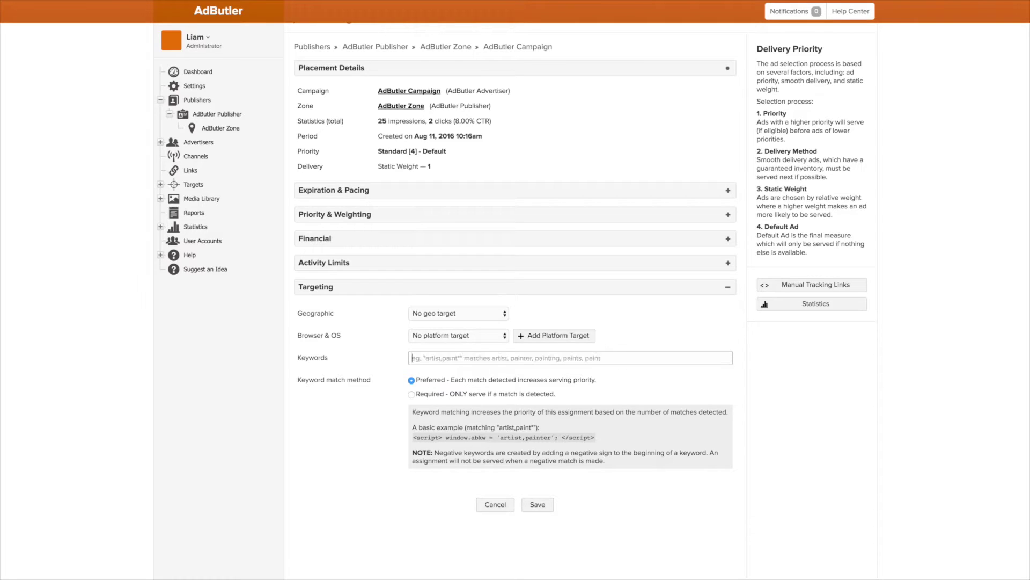
text(Cooking)
click(366, 462)
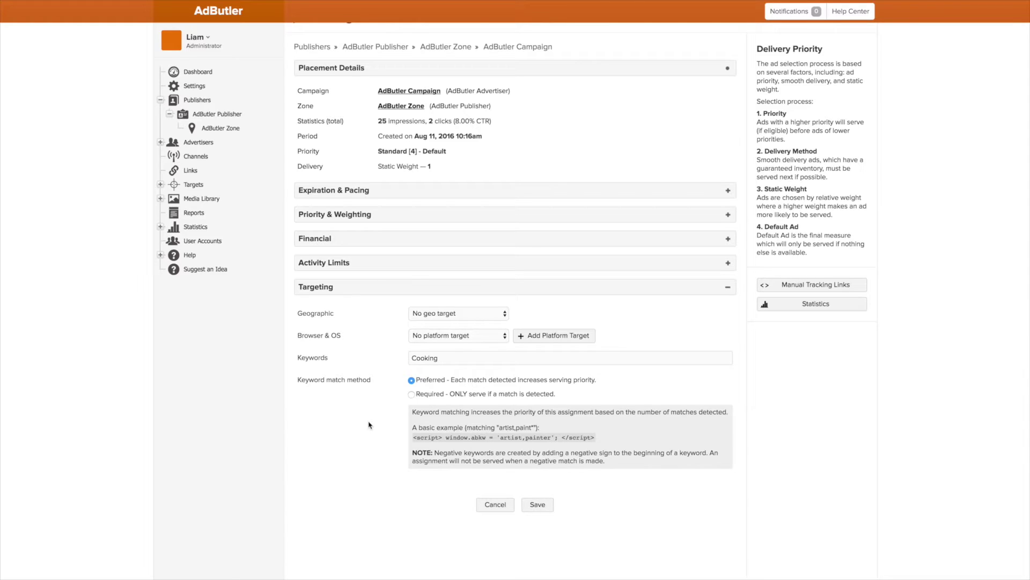
Step: Examine the example keyword script, highlighting the whole line, the window.abkw variable and the 'artist,painter' values
mouse_move(423, 359)
drag(413, 436, 590, 445)
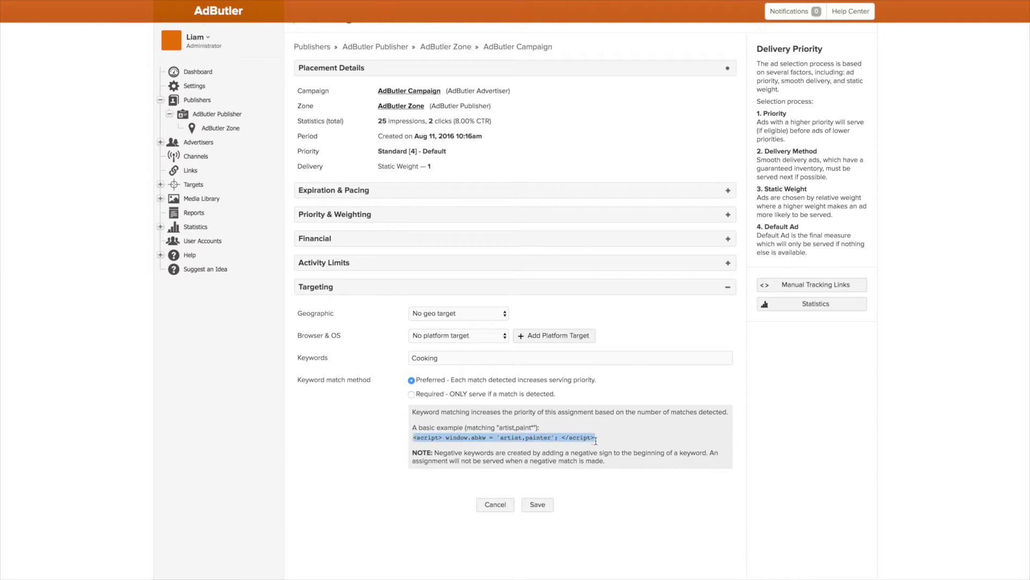
click(400, 444)
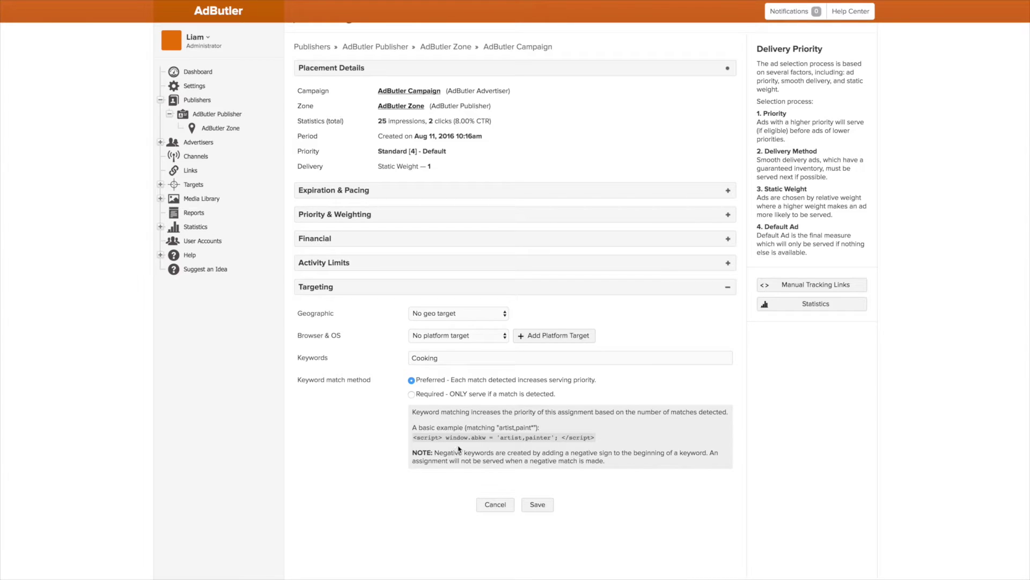
drag(489, 440, 446, 439)
click(497, 451)
drag(499, 438, 552, 437)
click(524, 450)
drag(412, 436, 625, 435)
click(625, 434)
Step: Set the keyword match method to Required and retype the end of the keyword so it reads Cooking
click(441, 358)
key(BackSpace)
key(BackSpace)
key(BackSpace)
click(453, 397)
click(445, 357)
text(ing)
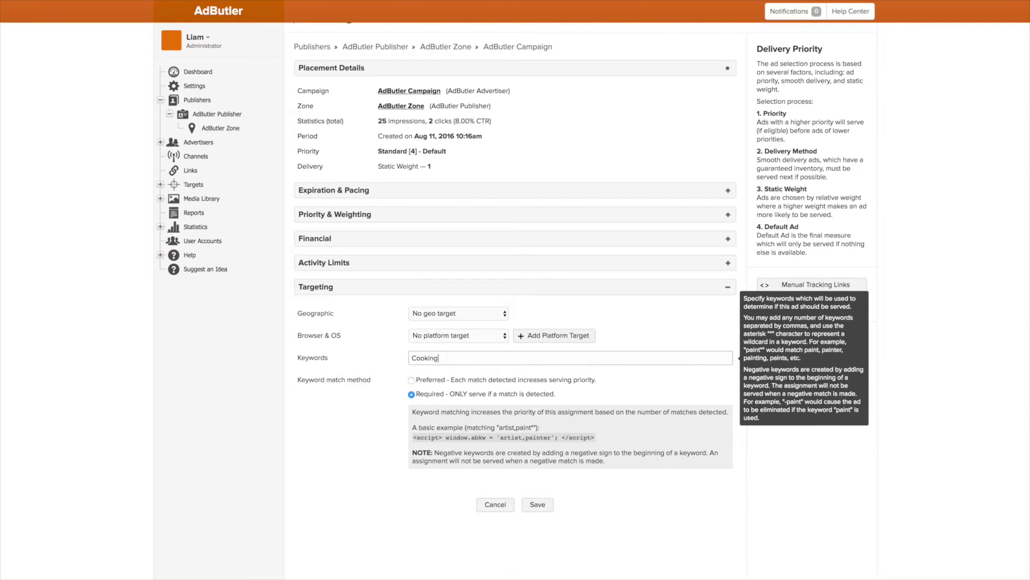
click(331, 450)
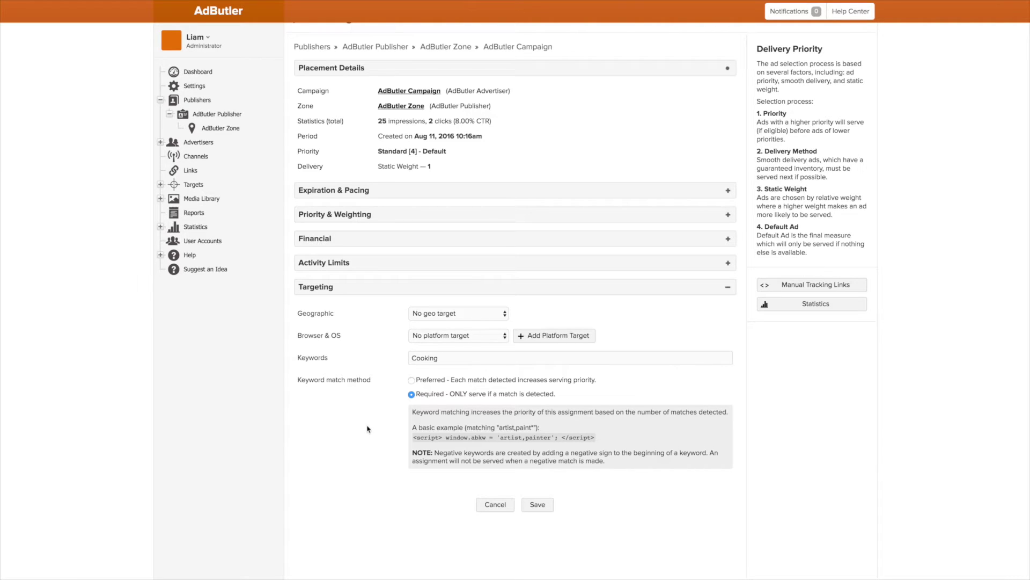
Step: Replace the Cooking keyword with the URL condition inurl:cooking
double_click(425, 358)
key(BackSpace)
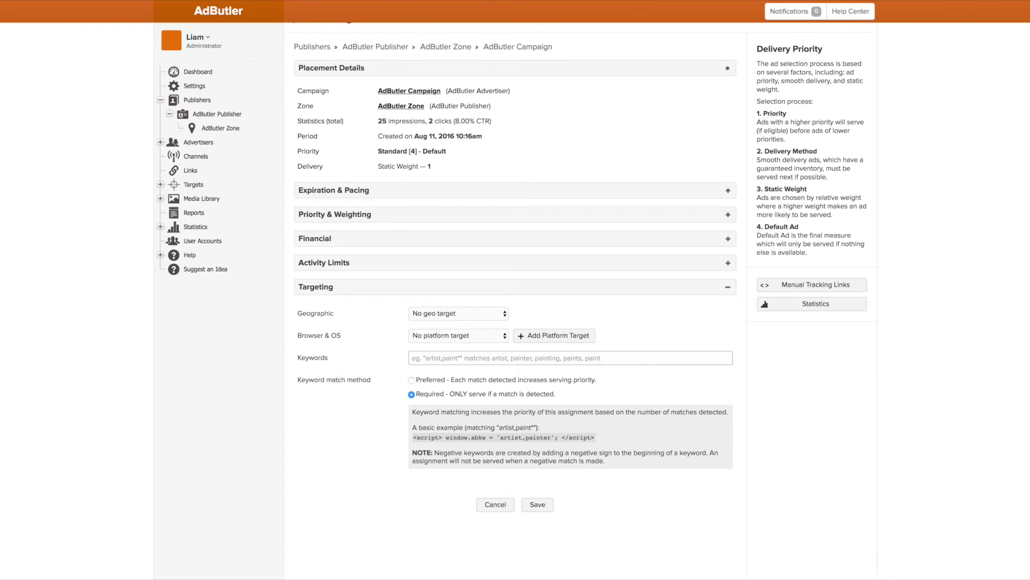
text(inurl:)
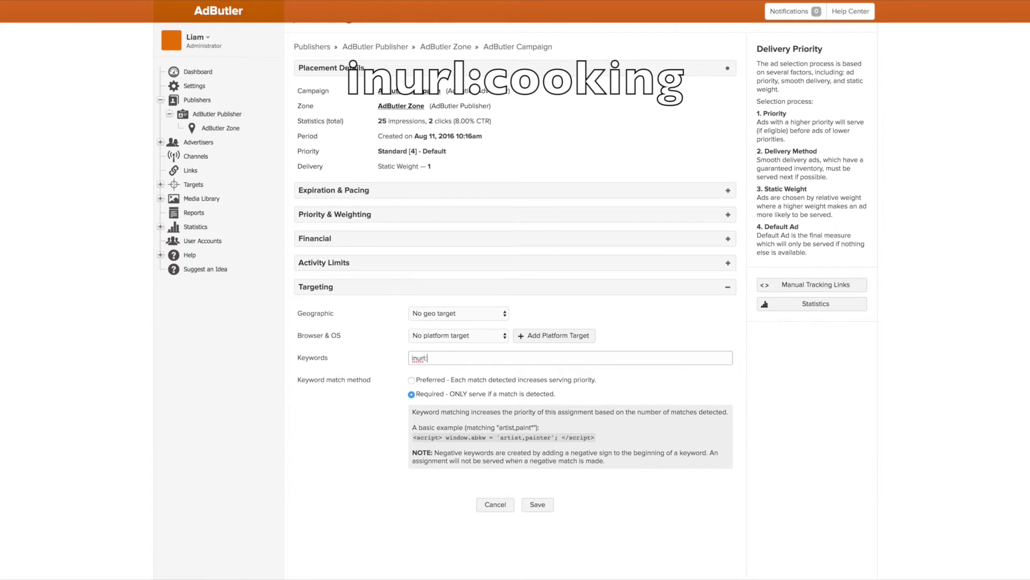
text(cooking)
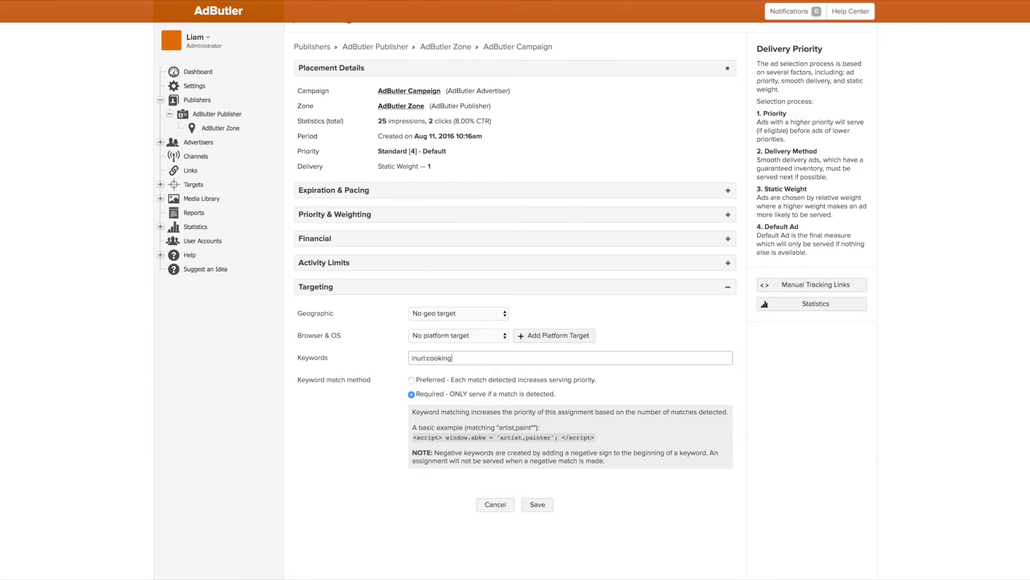
Step: Change the URL condition in the keywords to inurl:news
key(BackSpace)
key(BackSpace)
key(BackSpace)
key(BackSpace)
key(BackSpace)
key(BackSpace)
key(BackSpace)
text(news)
Step: Replace the URL condition with the date and time condition date:fri-sun/10-17
key(BackSpace)
key(BackSpace)
key(BackSpace)
key(BackSpace)
key(BackSpace)
key(BackSpace)
key(BackSpace)
key(BackSpace)
key(BackSpace)
key(BackSpace)
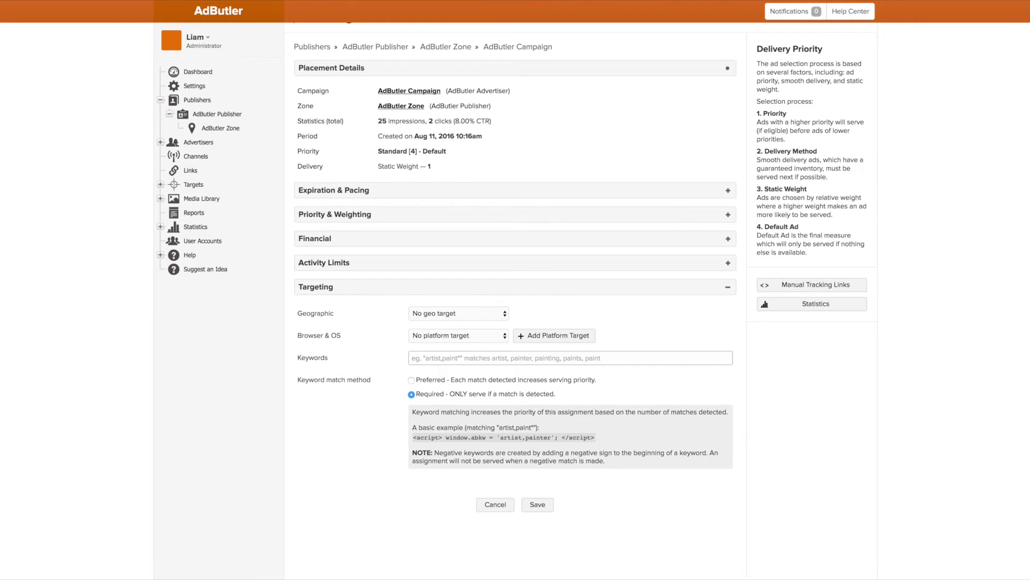
text(date:)
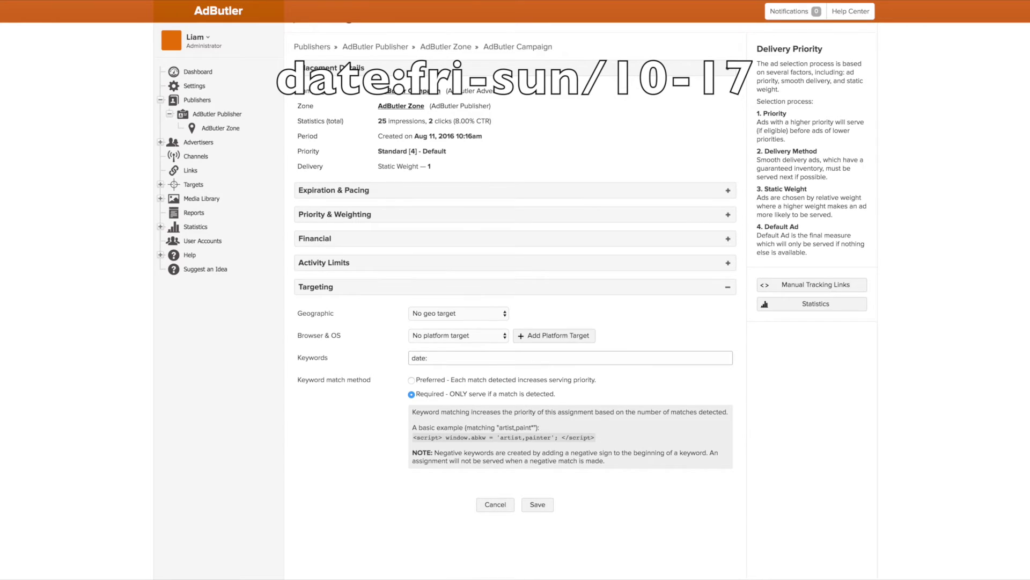
text(fri-sun/10-17)
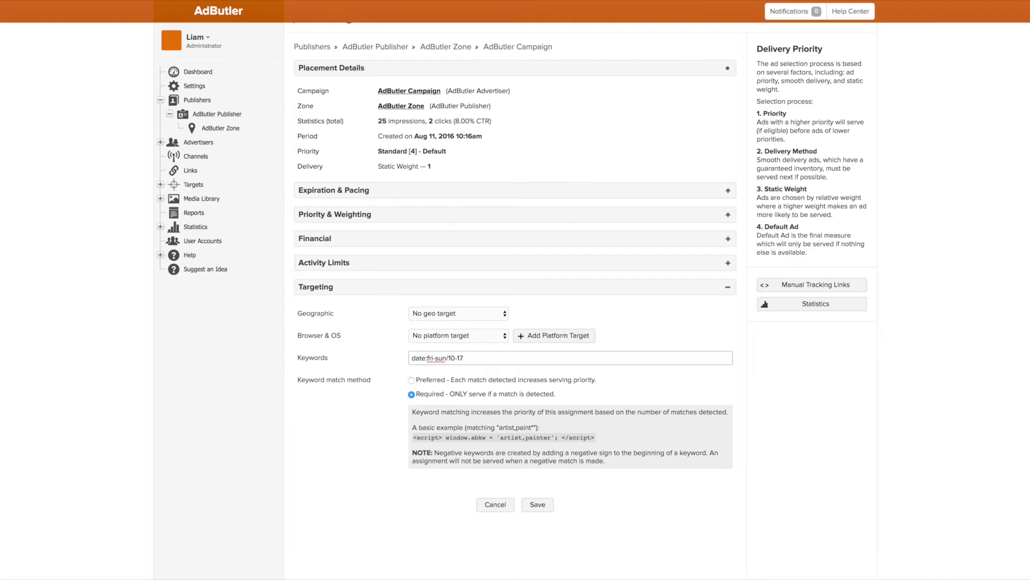
Step: Replace the date condition with a negative -publisherid: condition containing the publisher's ID number
key(BackSpace)
key(BackSpace)
key(BackSpace)
key(BackSpace)
key(BackSpace)
key(BackSpace)
key(BackSpace)
key(BackSpace)
key(BackSpace)
key(BackSpace)
key(BackSpace)
key(BackSpace)
key(BackSpace)
key(BackSpace)
key(BackSpace)
key(BackSpace)
key(BackSpace)
key(BackSpace)
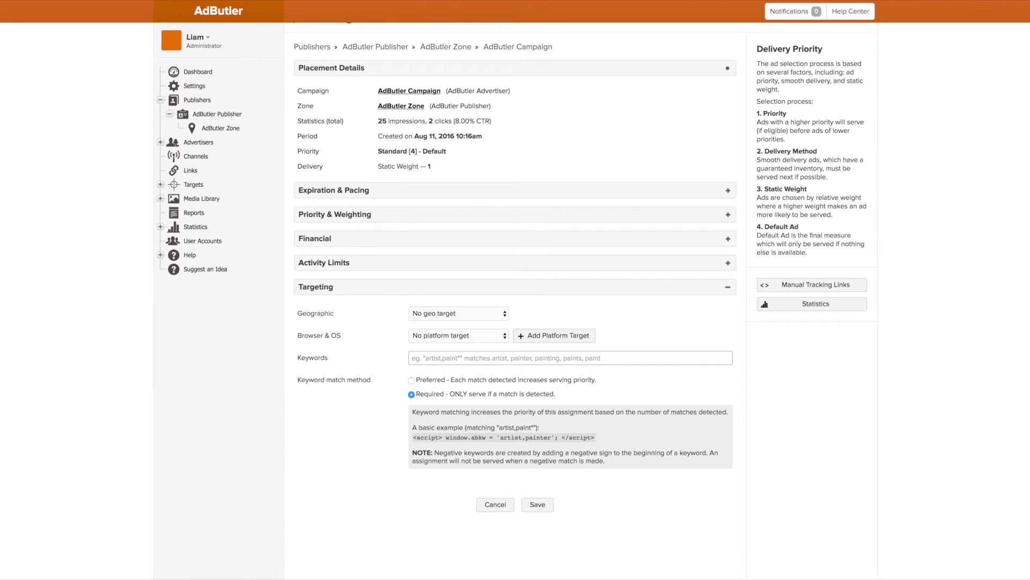
text(-publisher)
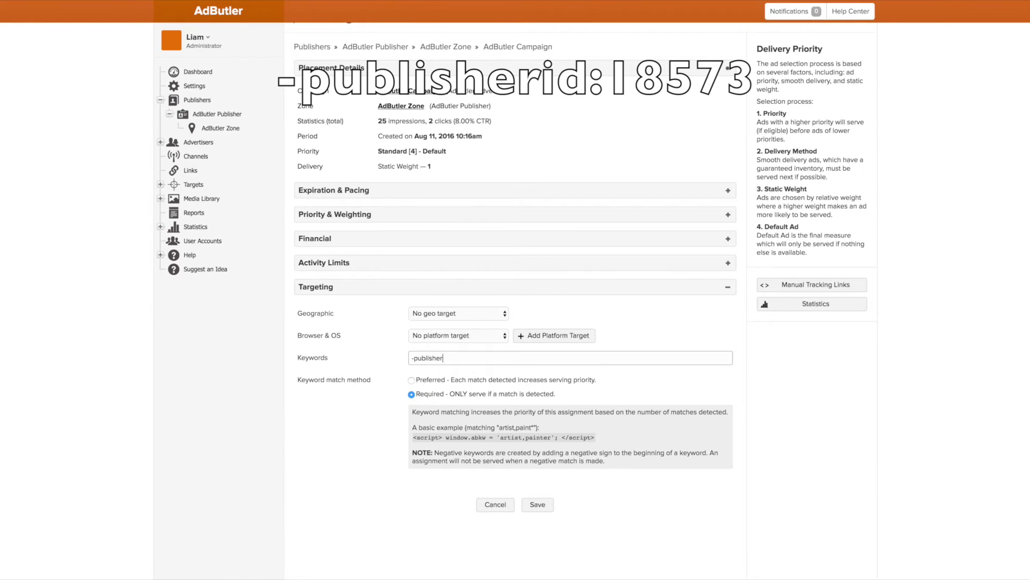
text(id:18573)
Step: Replace the negative publisher ID condition with the plain keyword publisher
key(BackSpace)
key(BackSpace)
key(BackSpace)
key(BackSpace)
key(BackSpace)
key(BackSpace)
key(BackSpace)
key(BackSpace)
key(BackSpace)
key(BackSpace)
key(BackSpace)
key(BackSpace)
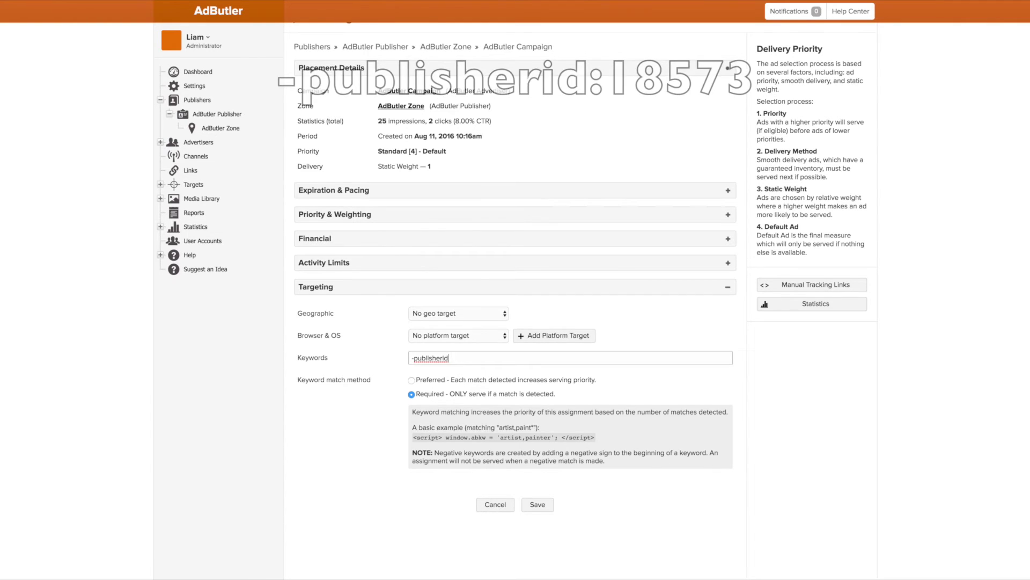
key(BackSpace)
key(BackSpace)
key(BackSpace)
key(BackSpace)
key(BackSpace)
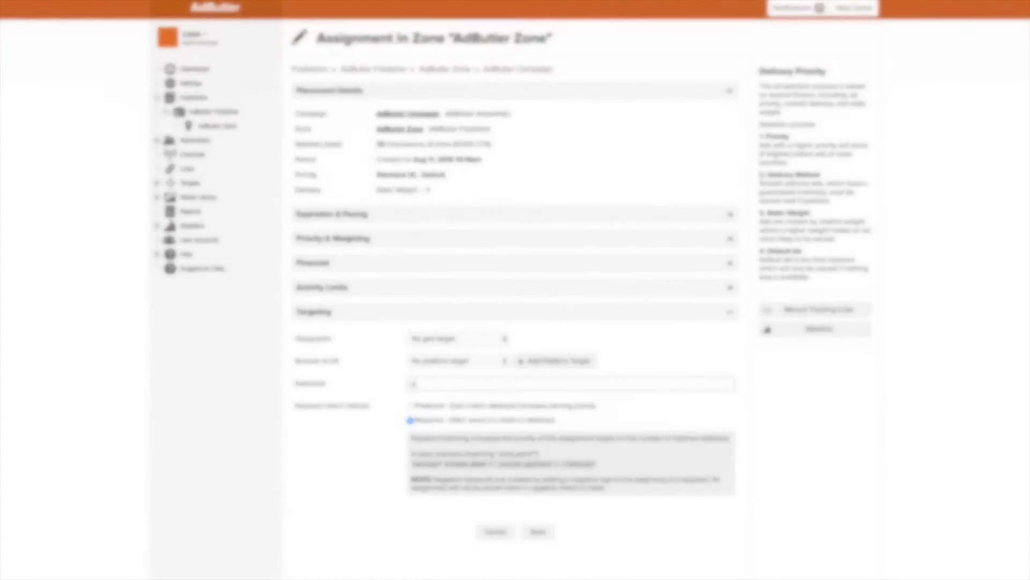
text(li)
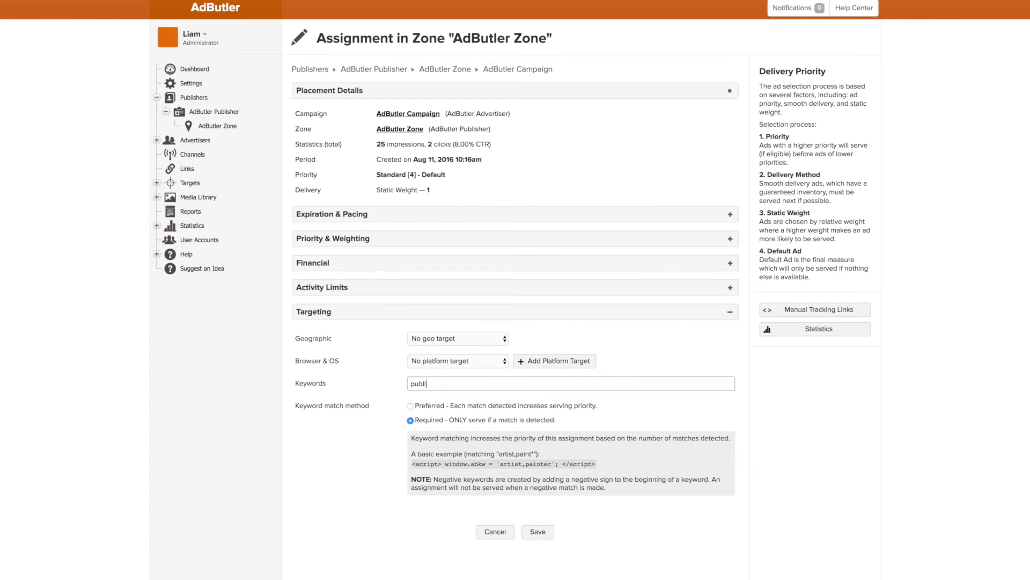
text(sher)
Step: Replace the publisher keyword with the negative URL condition -inurl:contact
key(BackSpace)
key(BackSpace)
key(BackSpace)
key(BackSpace)
key(BackSpace)
key(BackSpace)
key(BackSpace)
key(BackSpace)
key(BackSpace)
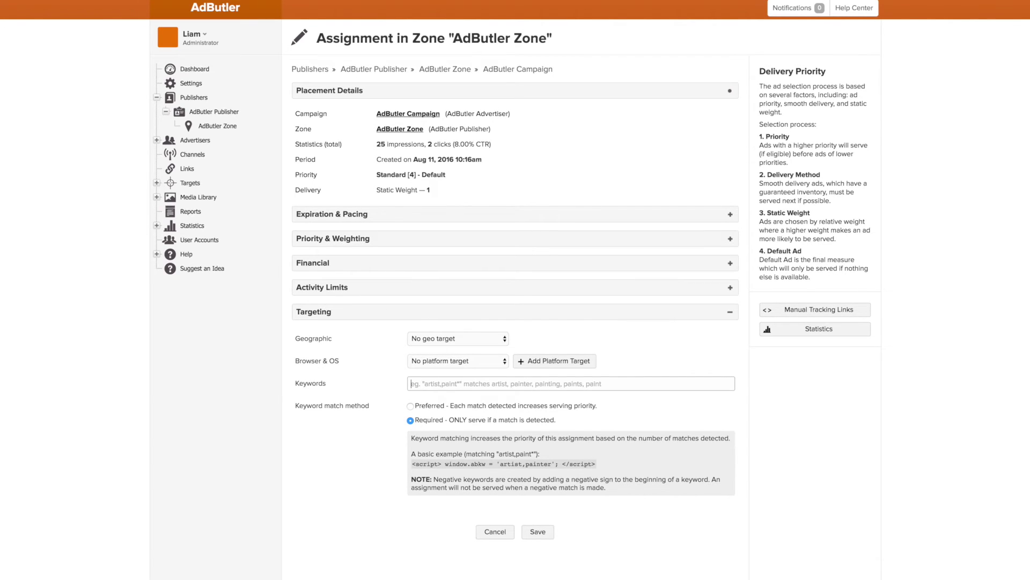
text(-inurl:)
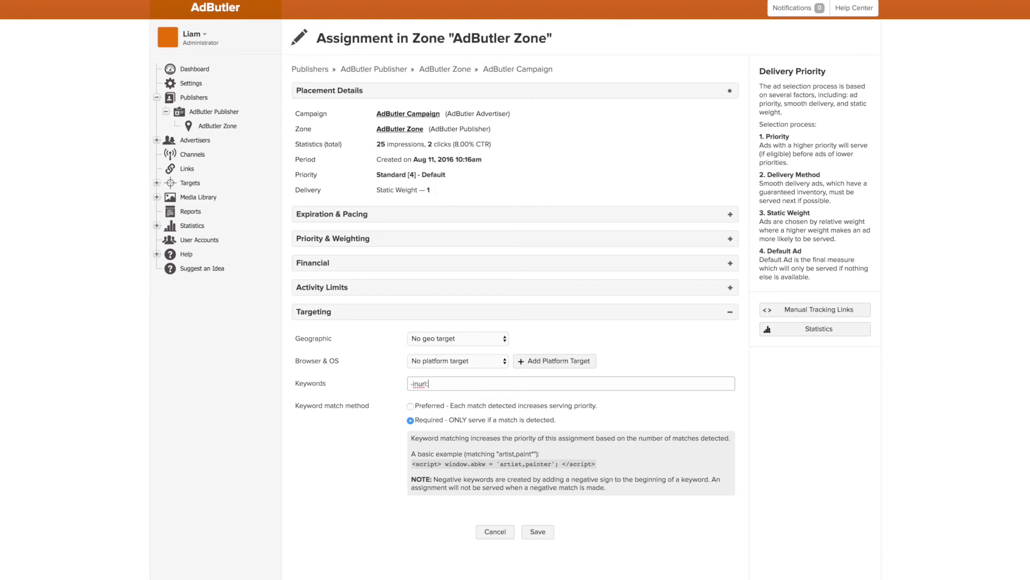
text(contact)
Step: Replace the negative URL condition with the comma-separated keywords artist,painter
key(BackSpace)
key(BackSpace)
key(BackSpace)
key(BackSpace)
key(BackSpace)
key(BackSpace)
key(BackSpace)
key(BackSpace)
key(BackSpace)
key(BackSpace)
key(BackSpace)
key(BackSpace)
key(BackSpace)
key(BackSpace)
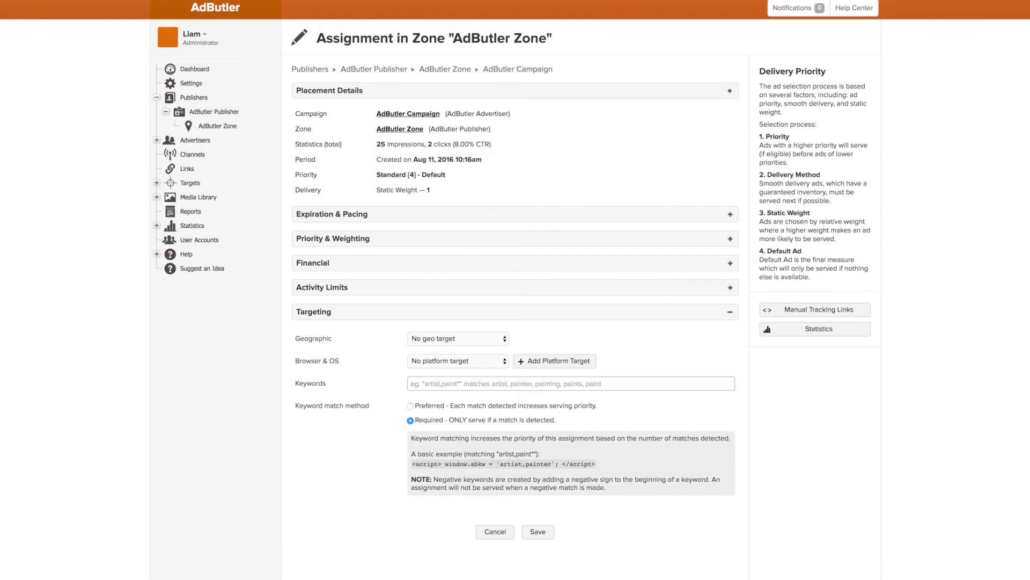
text(artist,painter)
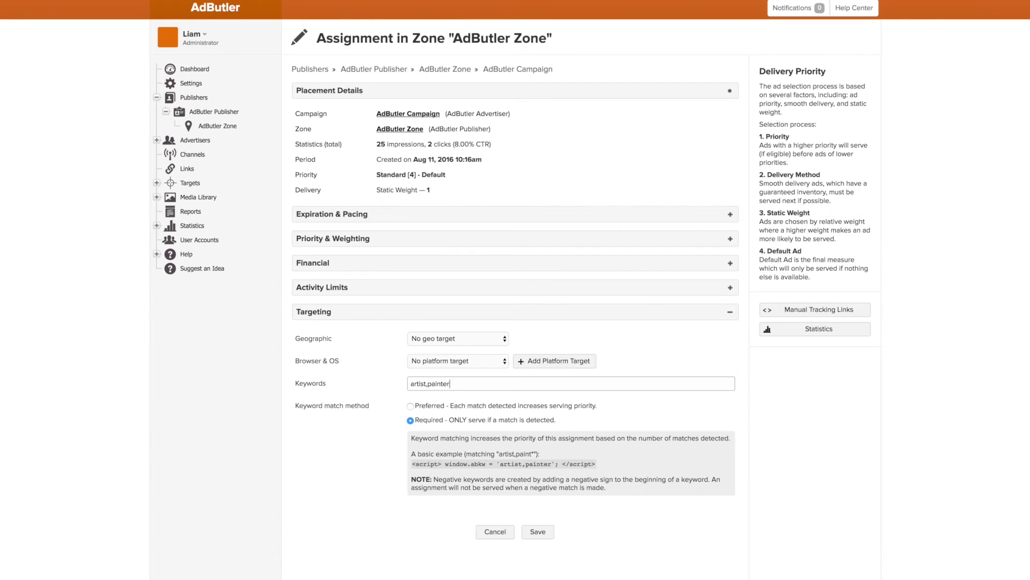
Step: Replace the artist and painter keywords with the combined condition prefixes inurl:,date:
key(BackSpace)
key(BackSpace)
key(BackSpace)
key(BackSpace)
key(BackSpace)
key(BackSpace)
key(BackSpace)
key(BackSpace)
key(BackSpace)
key(BackSpace)
key(BackSpace)
key(BackSpace)
key(BackSpace)
key(BackSpace)
text(inurl:,date:)
Step: Clear all text from the assignment's keywords
key(BackSpace)
key(BackSpace)
key(BackSpace)
key(BackSpace)
key(BackSpace)
key(BackSpace)
key(BackSpace)
key(BackSpace)
key(BackSpace)
key(BackSpace)
key(BackSpace)
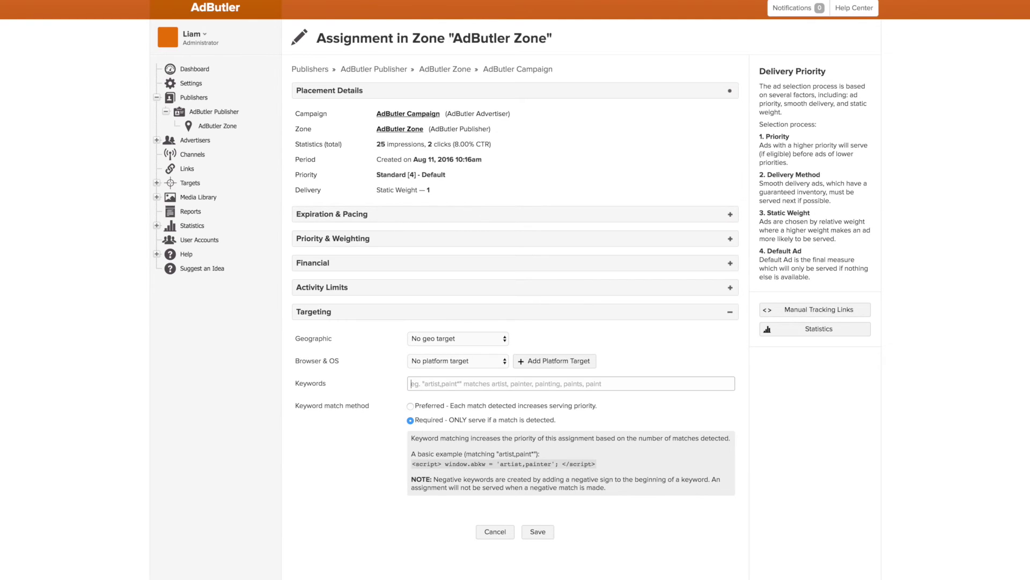
Step: Examine the 'artist,painter' values in the example keyword script
drag(497, 463, 555, 464)
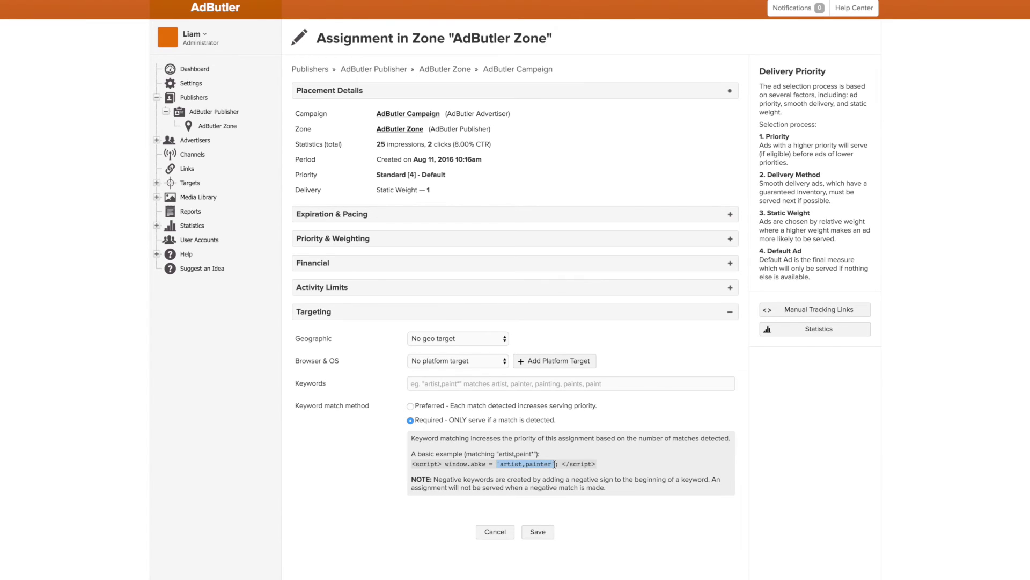
click(351, 465)
click(419, 383)
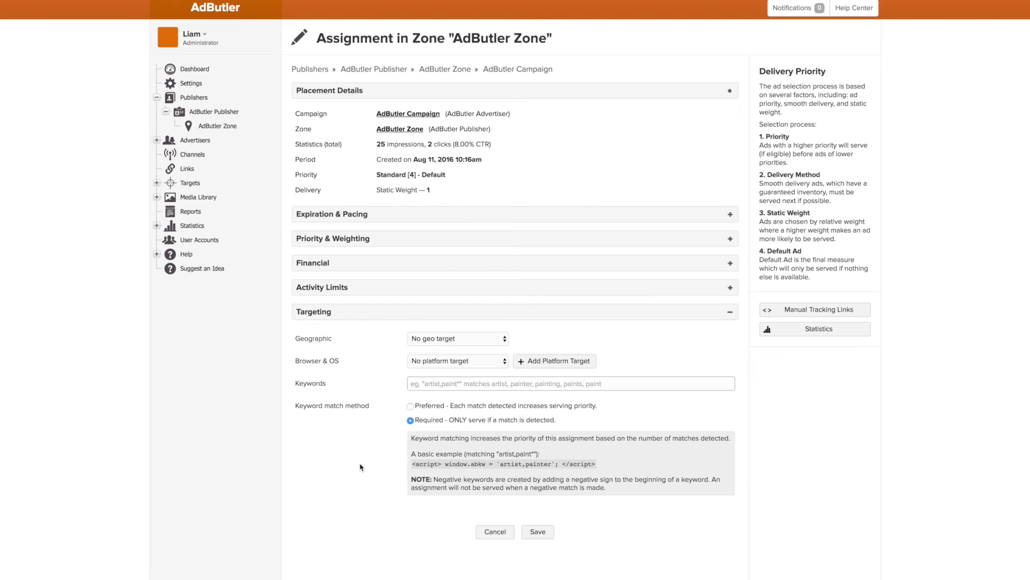
Step: Set the geographic target to Victoria, BC and enter date: as the keyword condition
click(427, 342)
click(431, 357)
click(361, 457)
click(456, 383)
text(date:)
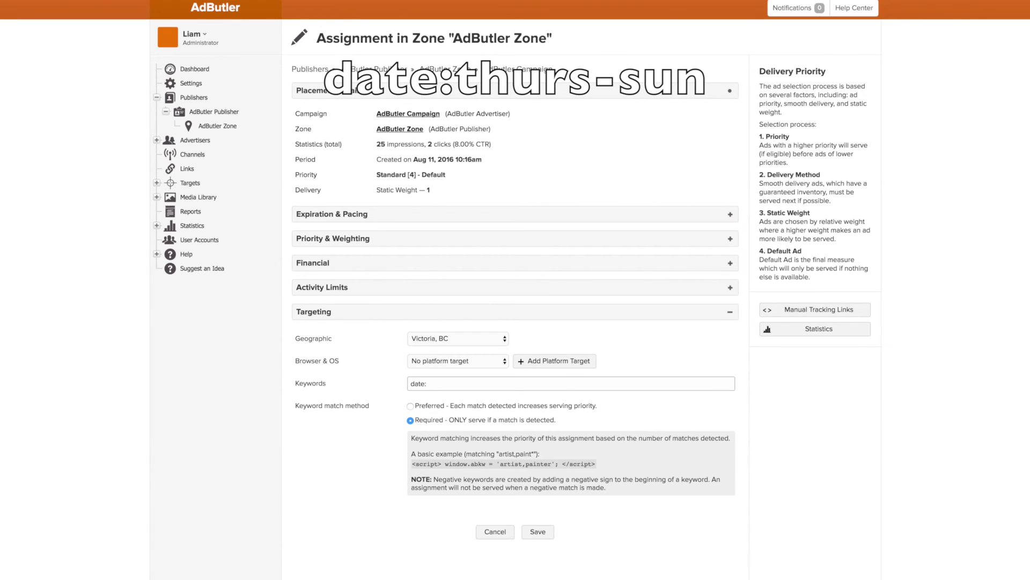
Step: Keep the assignment's priority at Standard [4] - Default and set its static weight to 5
click(421, 238)
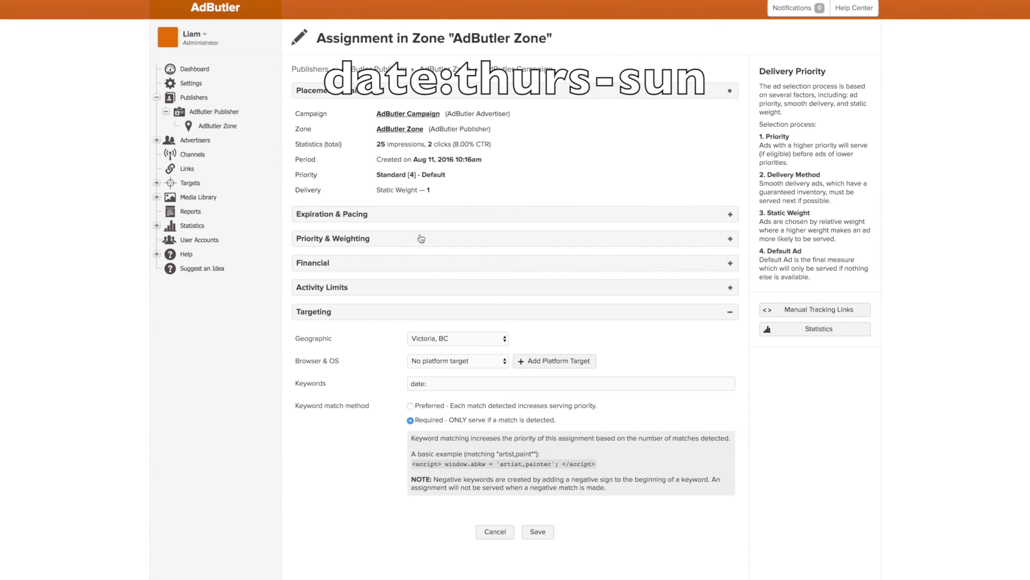
click(444, 268)
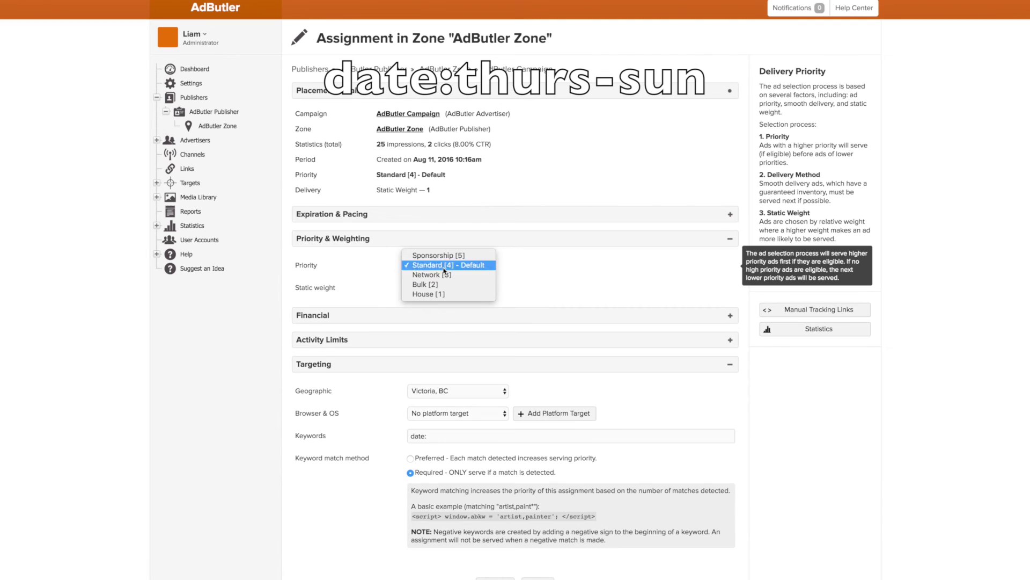
click(444, 269)
click(430, 288)
key(BackSpace)
text(5)
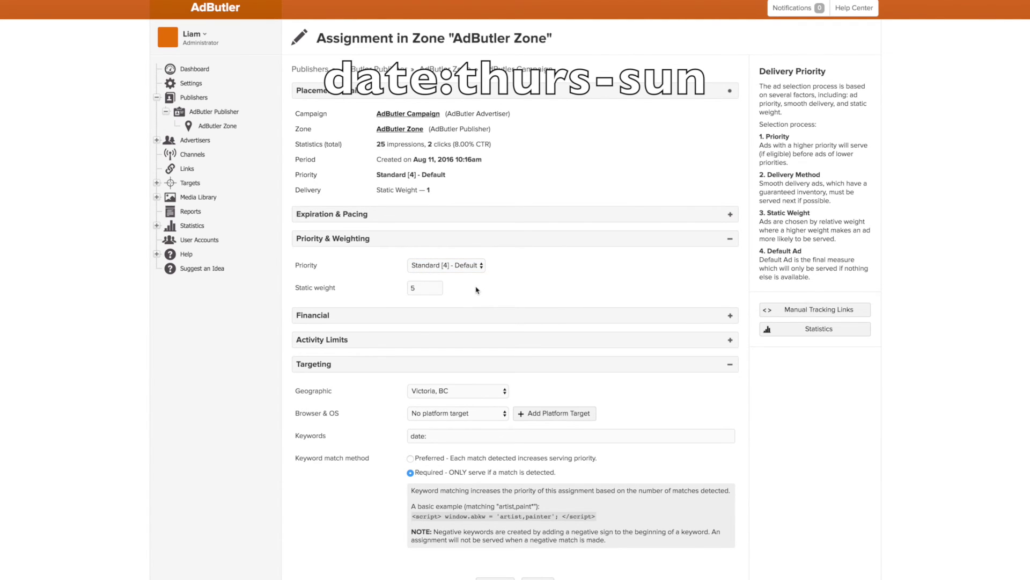
Step: Change the assignment's geographic setting to No geo target and clear the date condition from its keywords
click(609, 244)
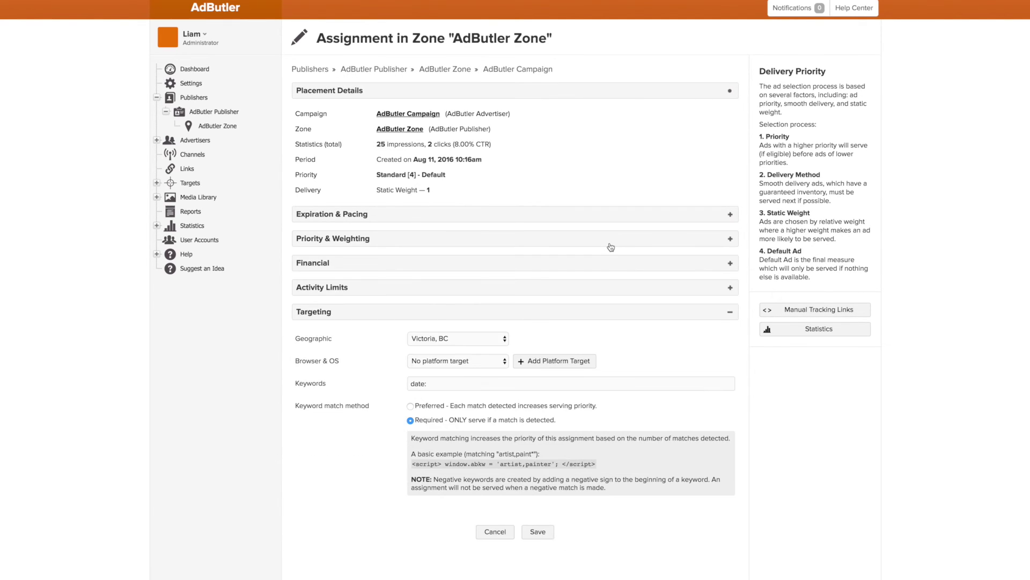
click(489, 338)
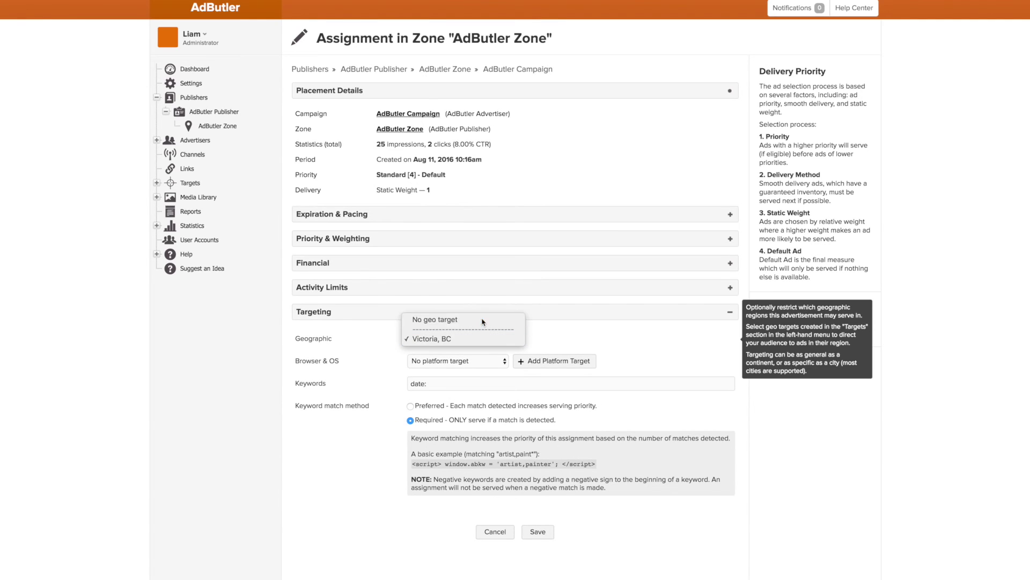
click(435, 320)
drag(437, 383, 406, 383)
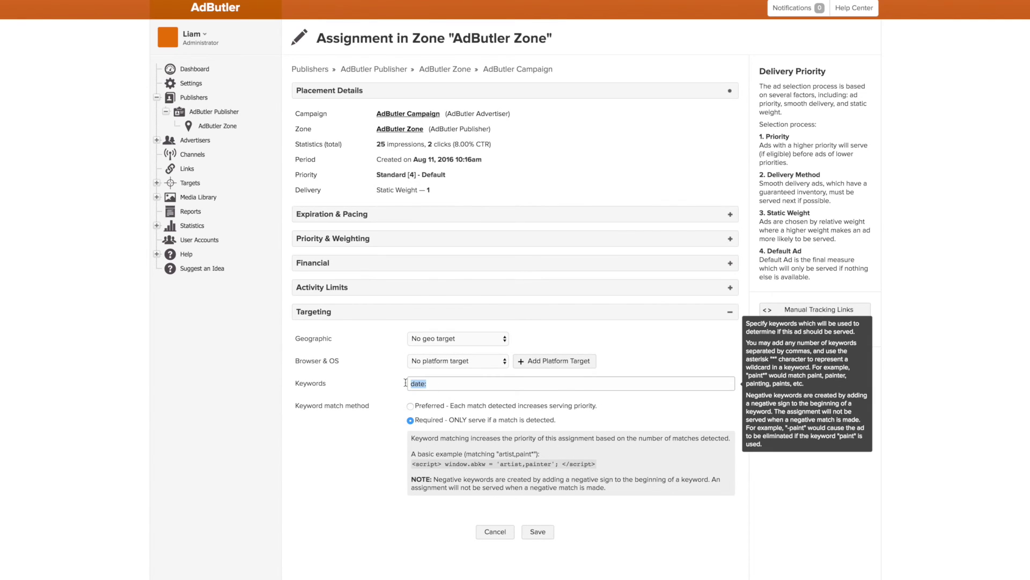
key(BackSpace)
click(671, 339)
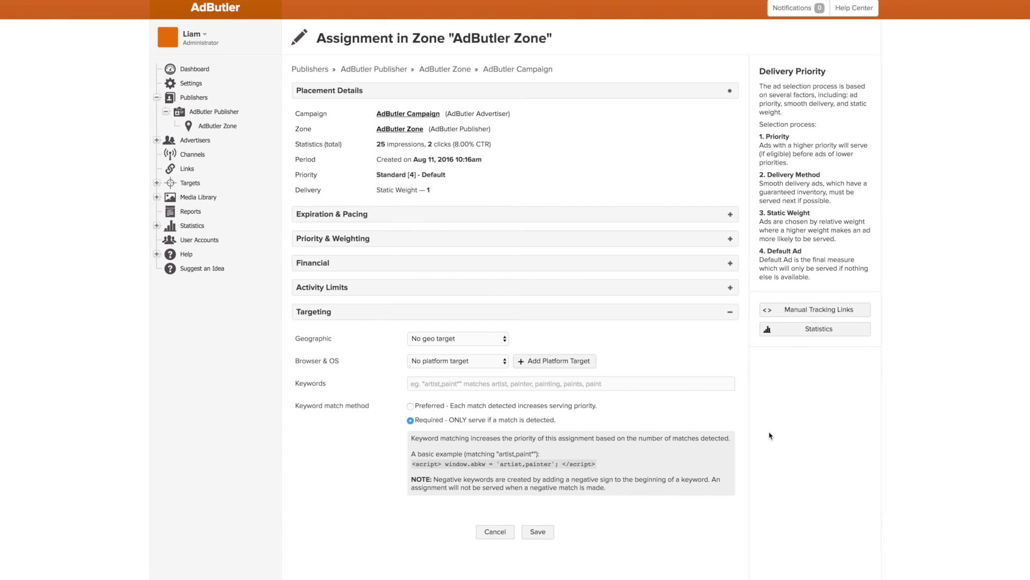
Step: Set the assignment's Browser & OS target to Android and its static weight to 5
click(465, 361)
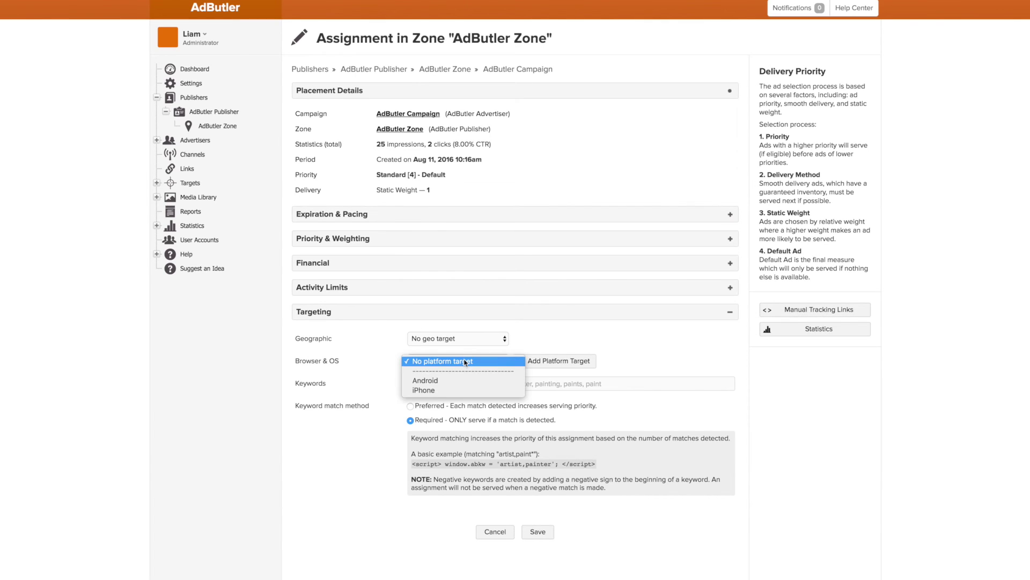
click(428, 381)
click(450, 240)
double_click(417, 288)
text(5)
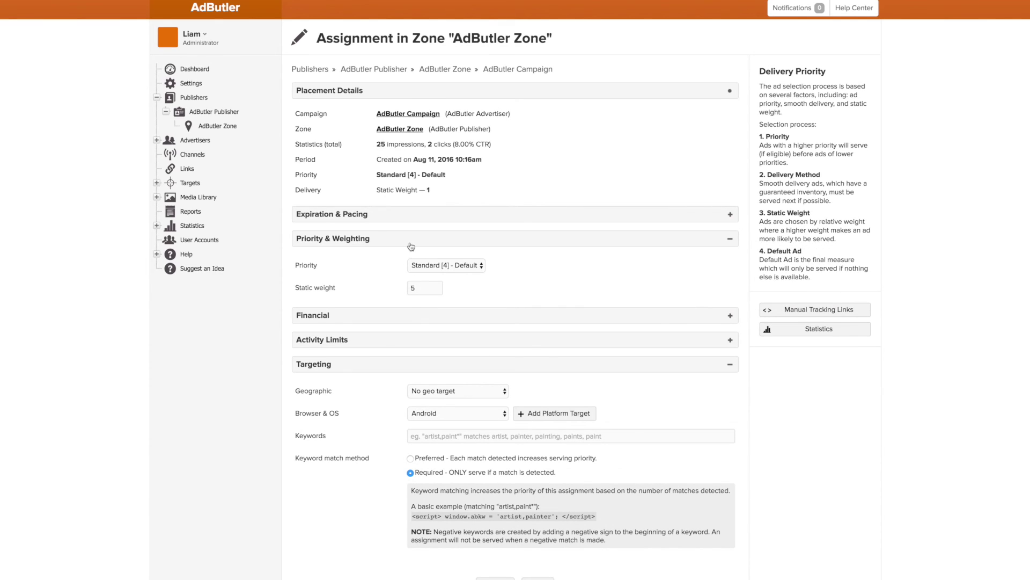
mouse_move(417, 289)
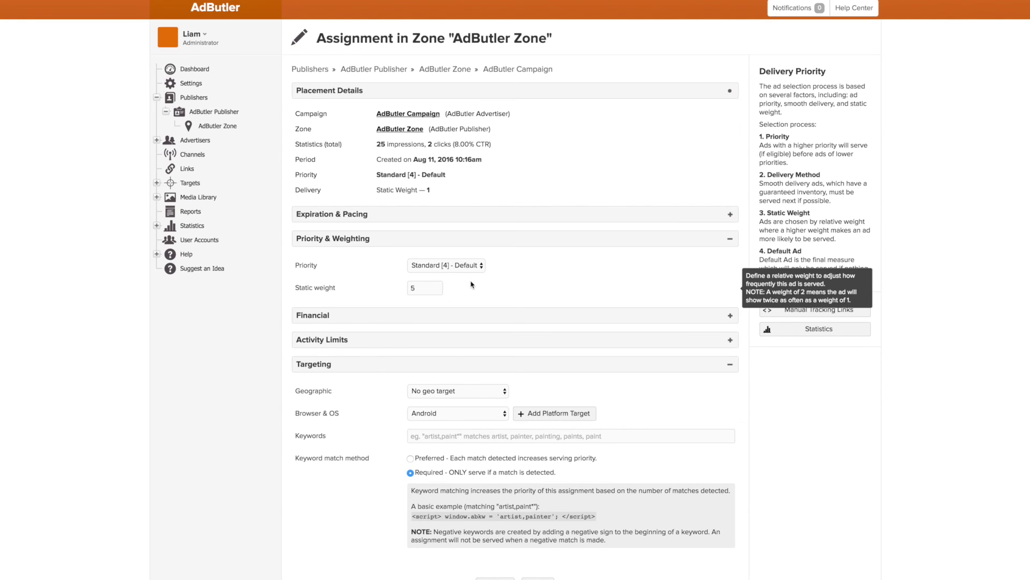
click(511, 240)
Step: Reset Browser & OS to No platform target and enter inurl:sports as the keyword with the Required match method
click(489, 366)
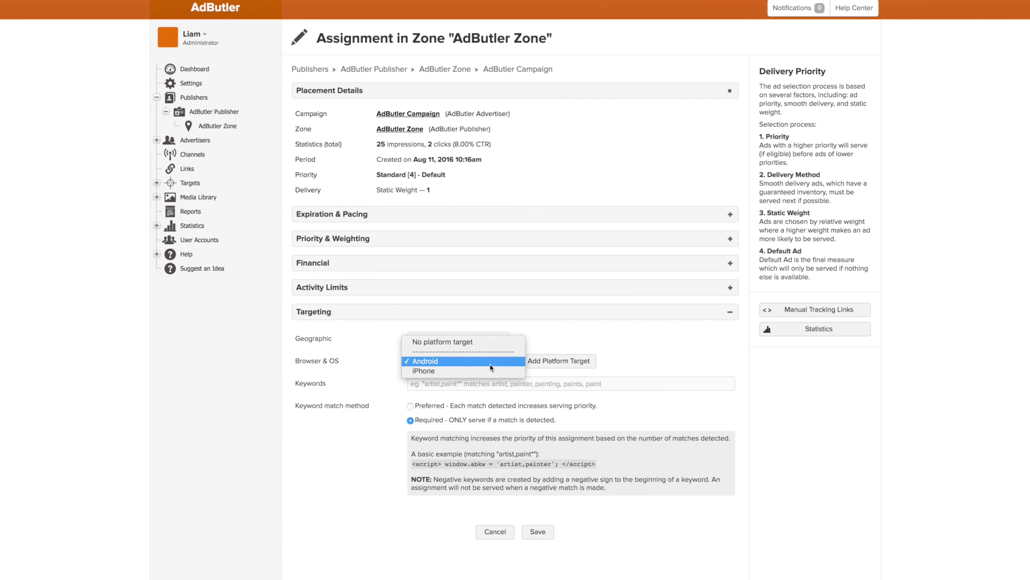
click(481, 343)
click(439, 382)
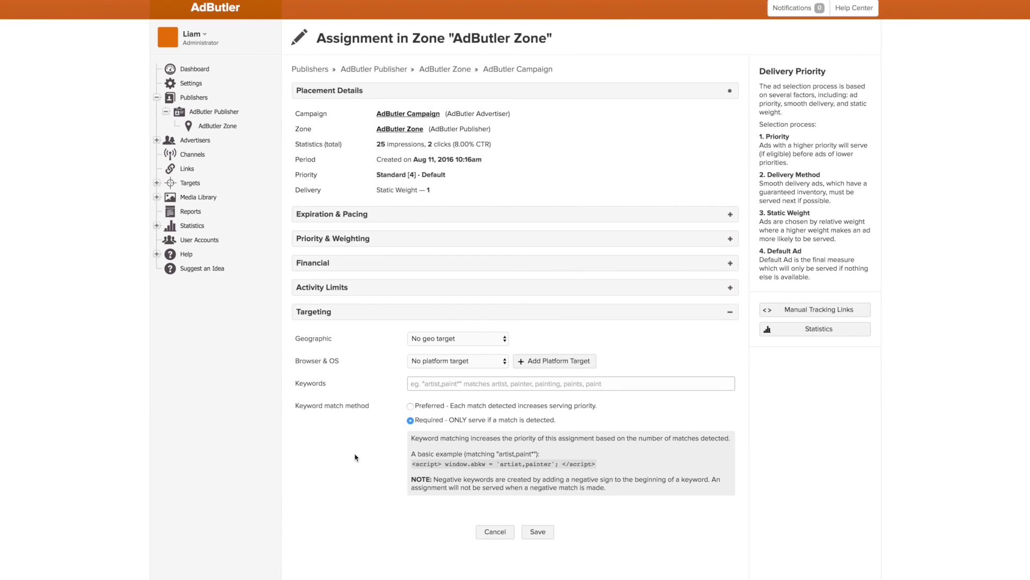
text(inurl:)
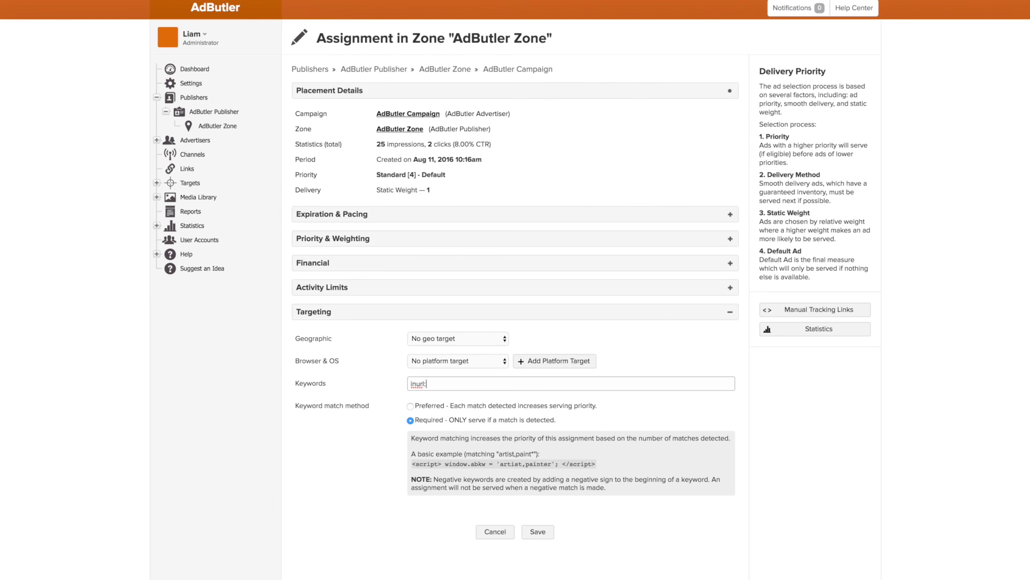
text(sports)
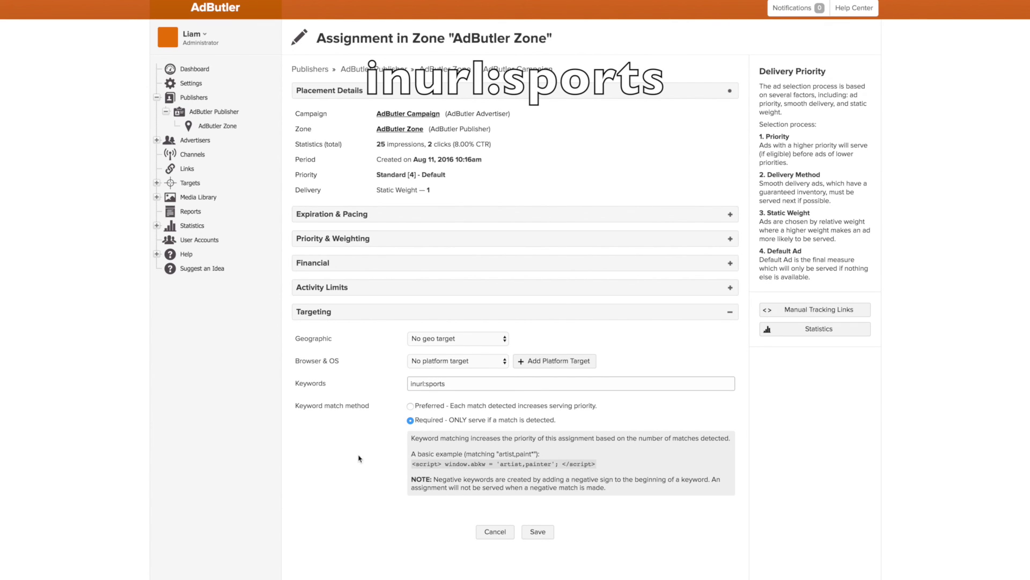
click(421, 422)
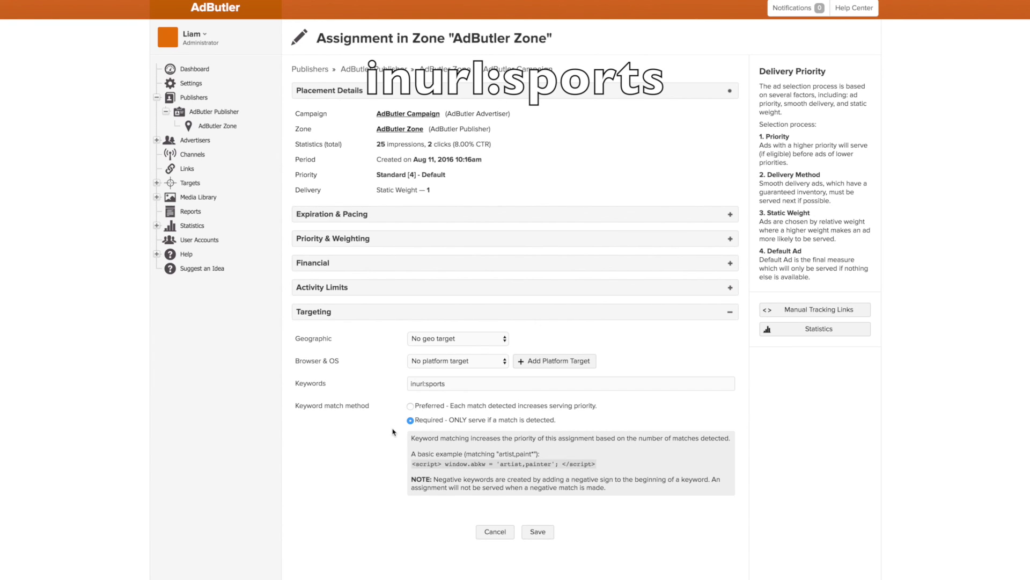
Step: Replace the keyword with the negative keyword -member, keep the match method at Required and save the assignment
drag(447, 383, 391, 391)
key(BackSpace)
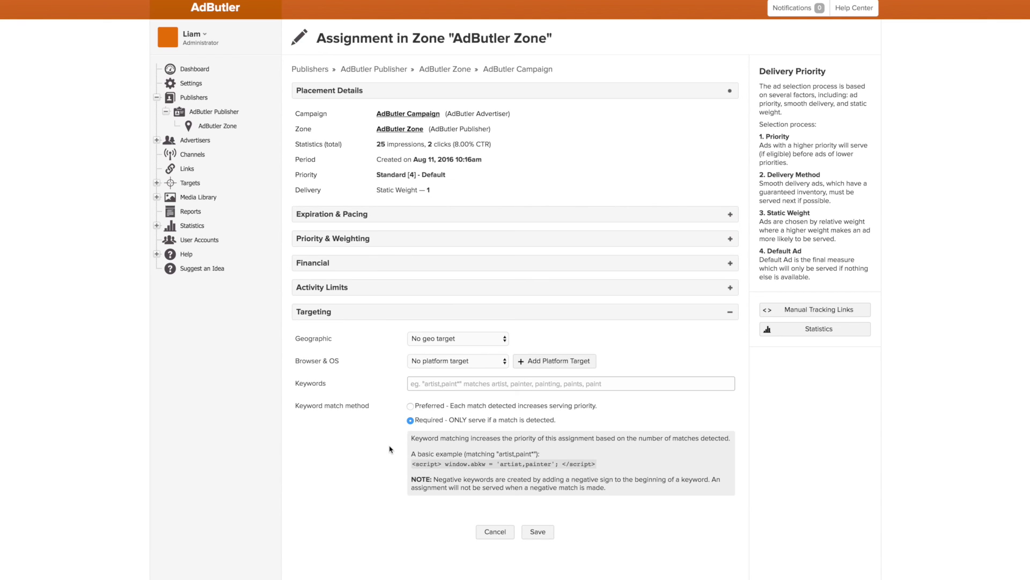
click(429, 383)
text(-member)
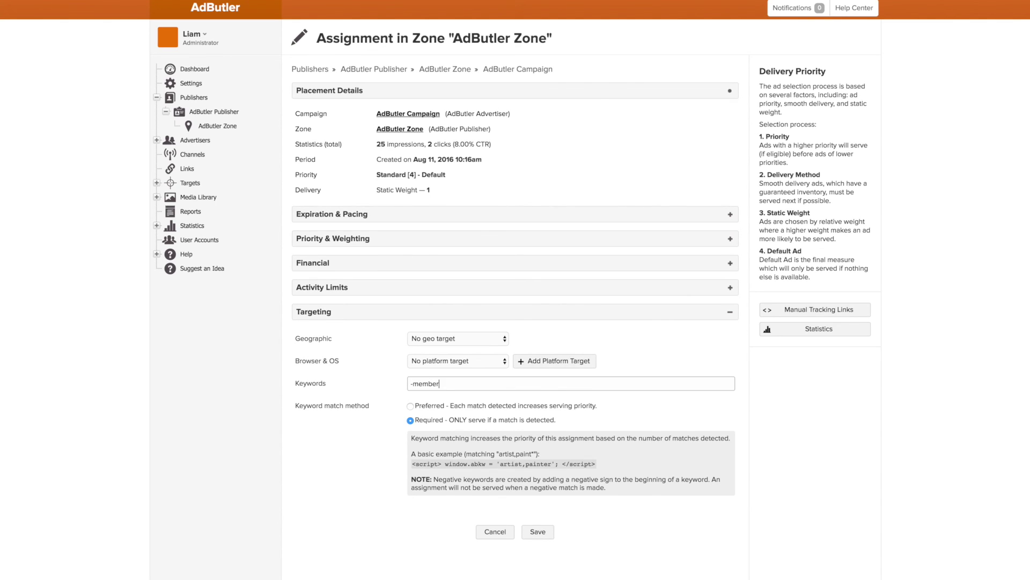
click(460, 421)
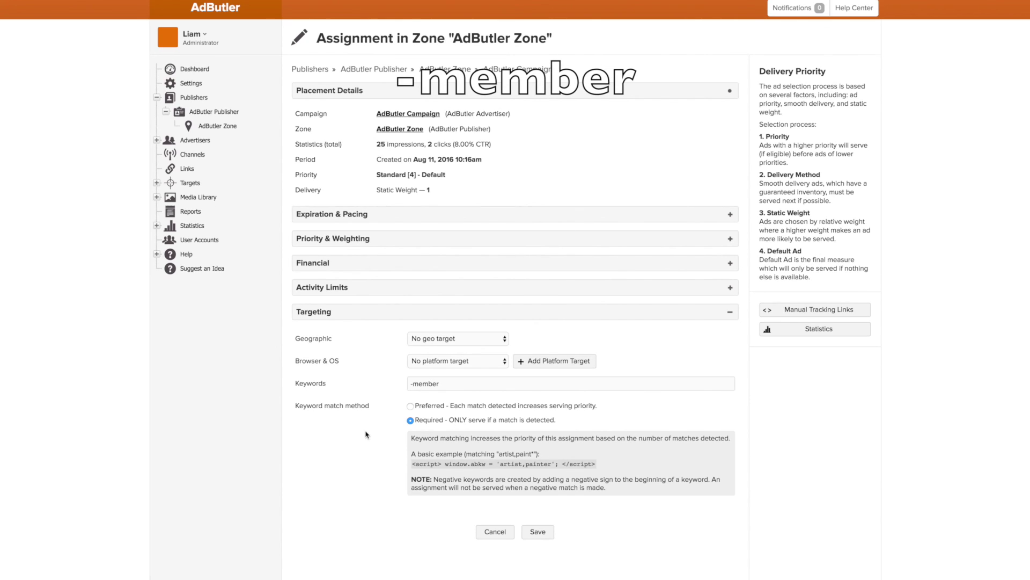
click(539, 532)
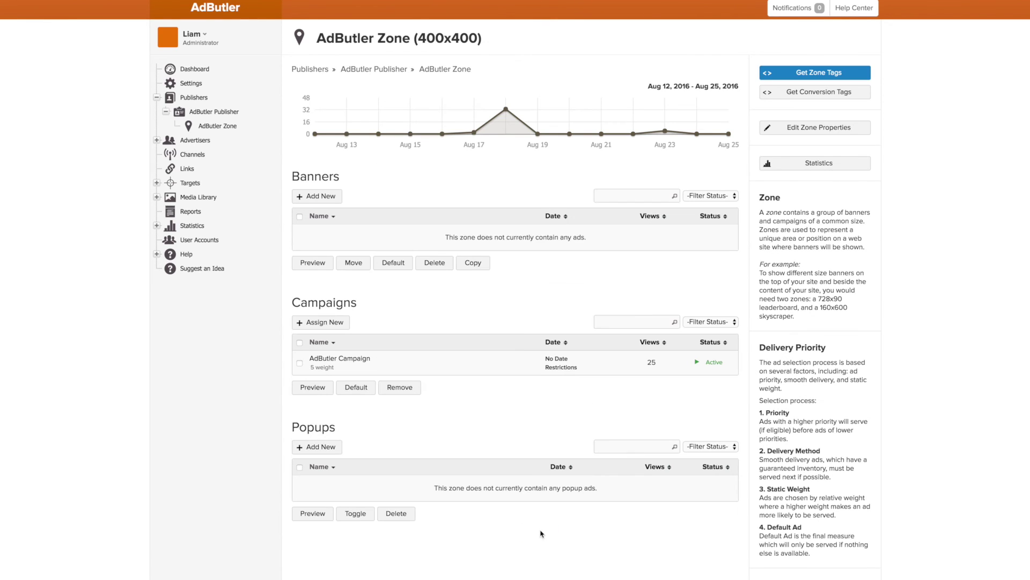